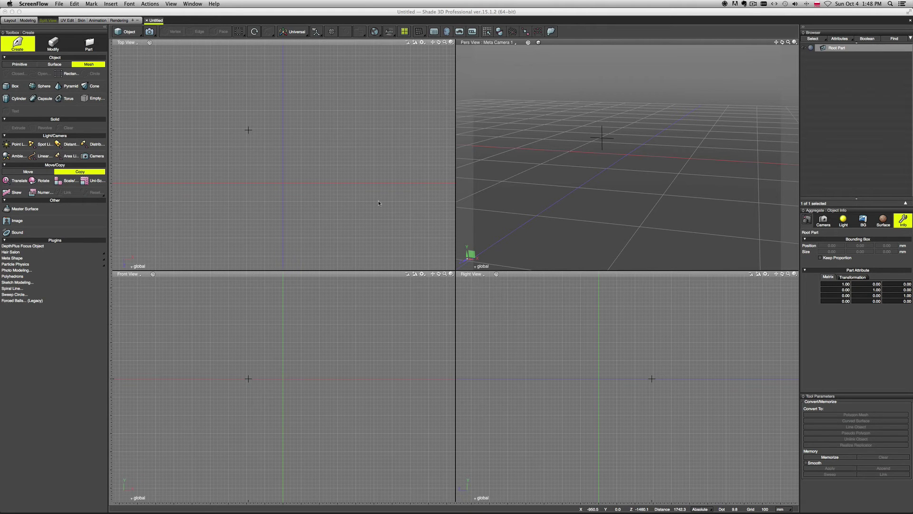
- Activate the Shade 3D window and open its File menu
left_click(55, 14)
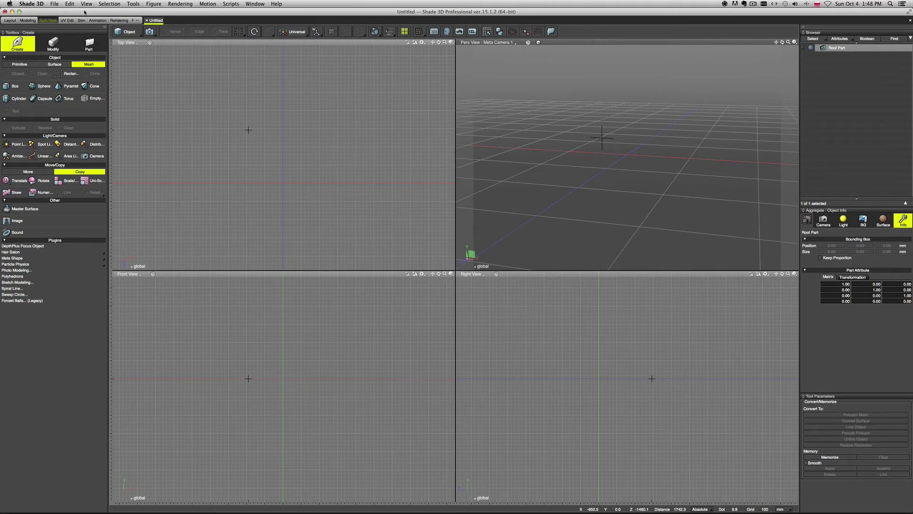
left_click(55, 4)
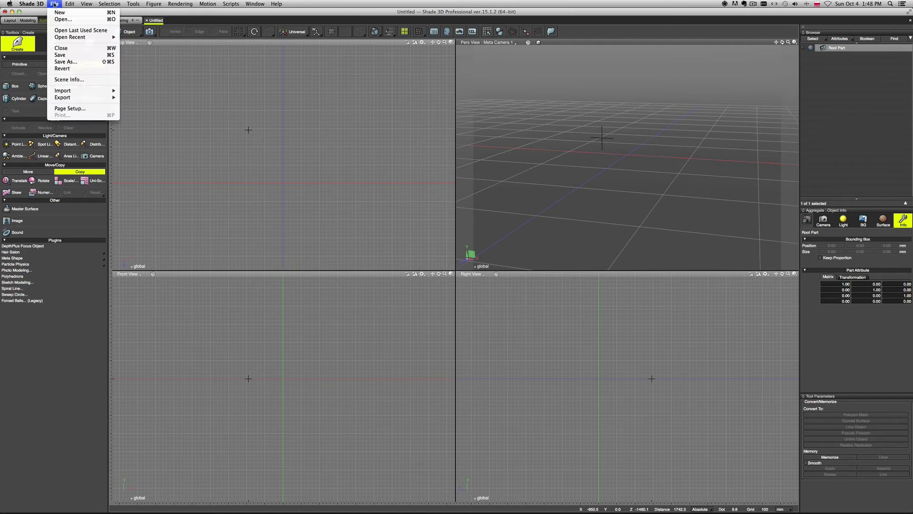
- Open Preferences on the Colors tab and move the dialog left
mouse_move(31, 4)
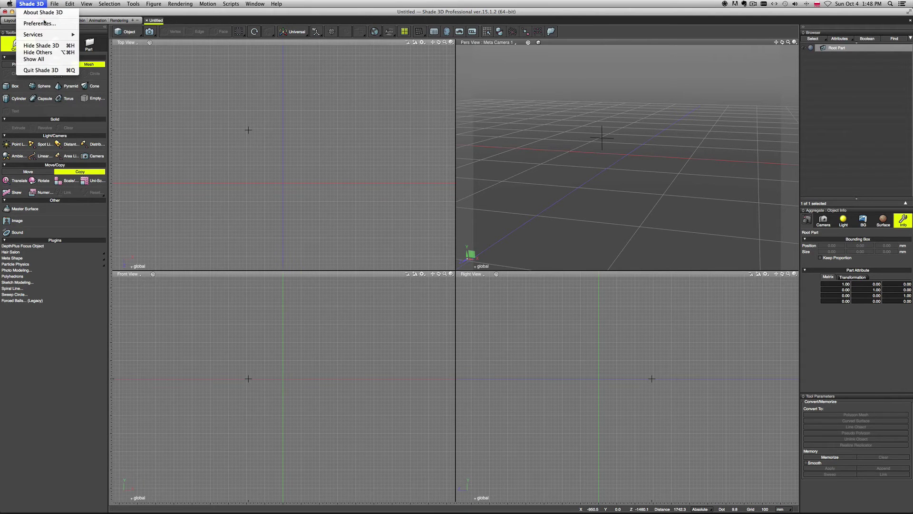
left_click(46, 24)
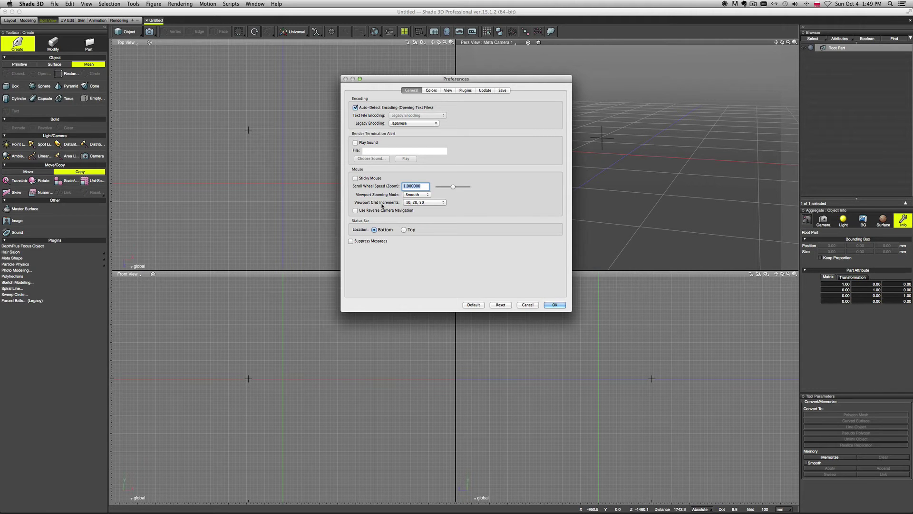
left_click(431, 91)
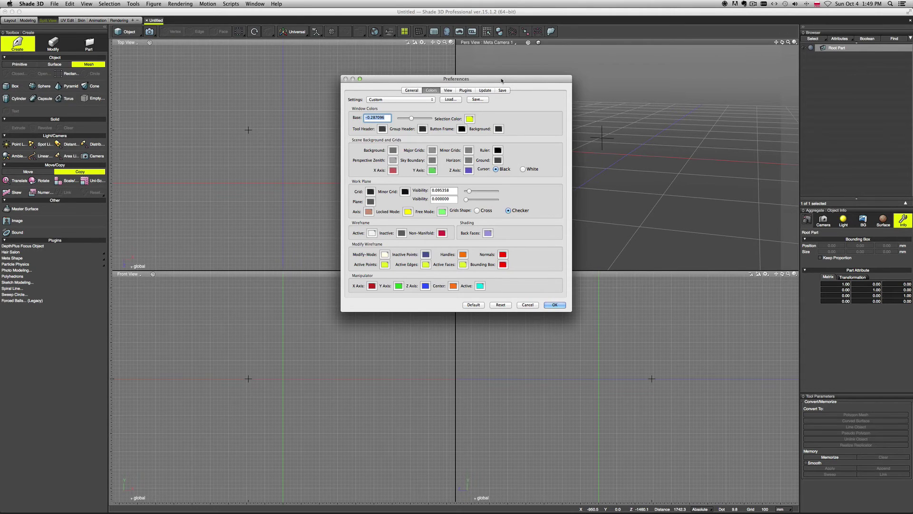
left_click_drag(488, 79, 316, 68)
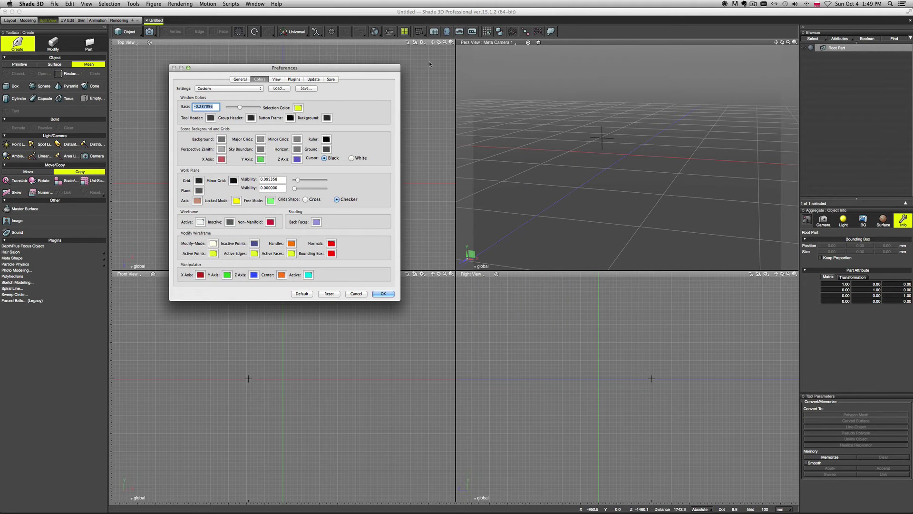
- Close Preferences, turn on Show Background in the Pers view, and bring up the Shade 3D menu
key("Return")
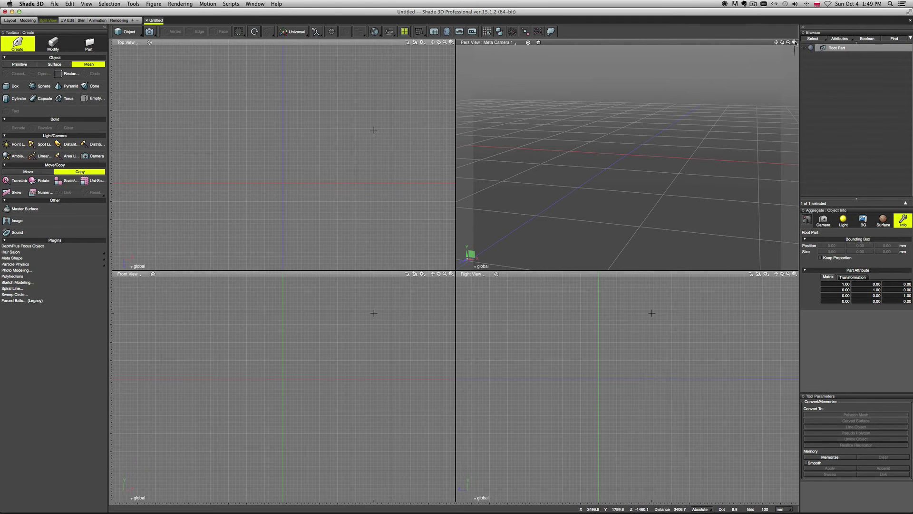
left_click(794, 42)
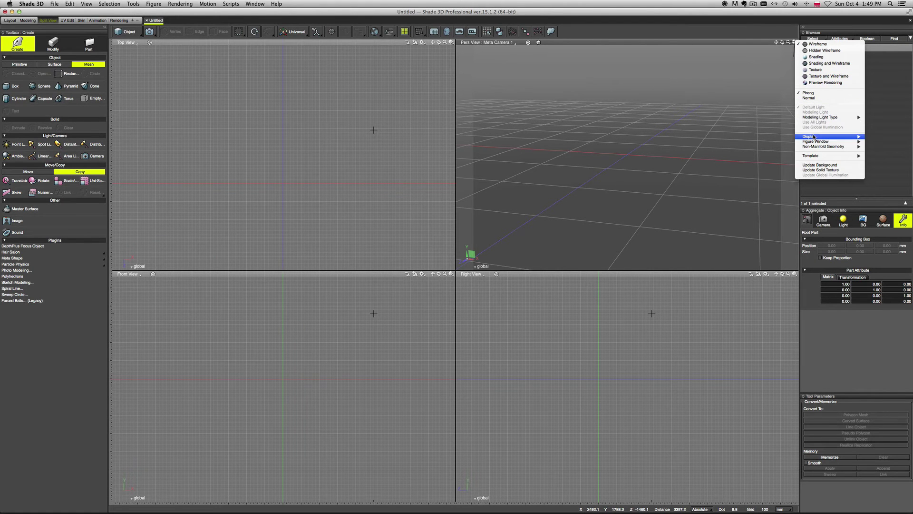
mouse_move(808, 136)
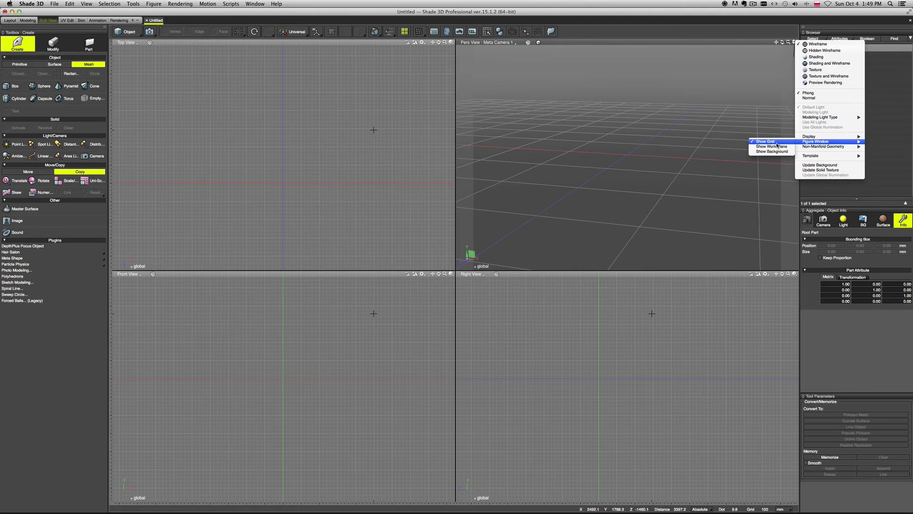
left_click(773, 152)
left_click_drag(675, 135, 604, 109)
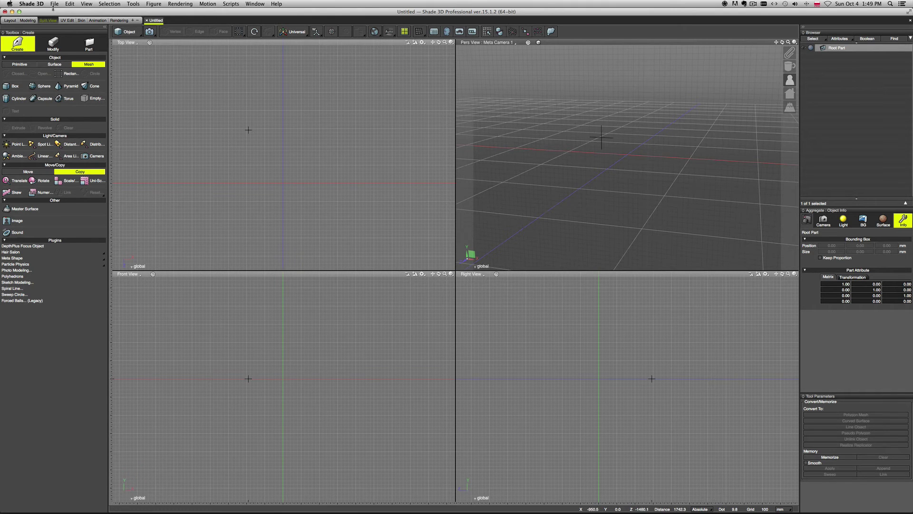
left_click(31, 4)
- Reopen Preferences, review the Colors tab, then switch to the View settings
left_click(38, 22)
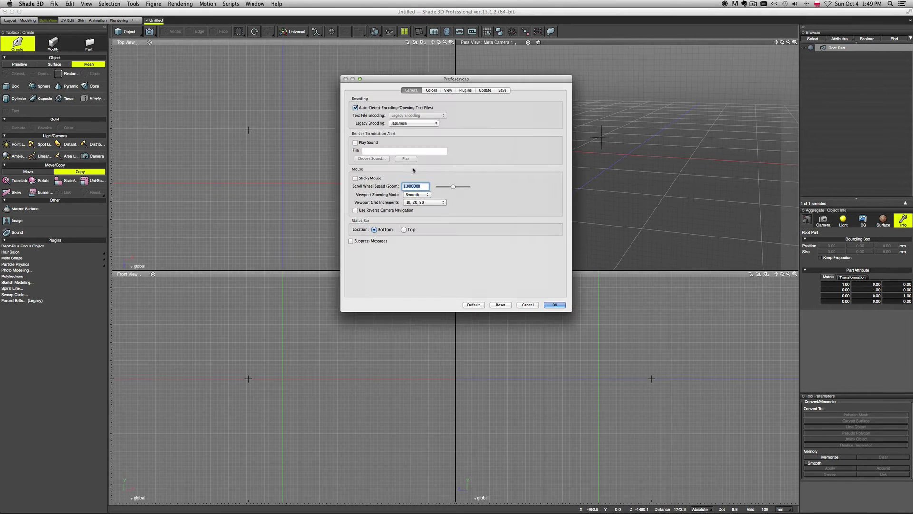
left_click(431, 90)
left_click_drag(440, 79, 314, 63)
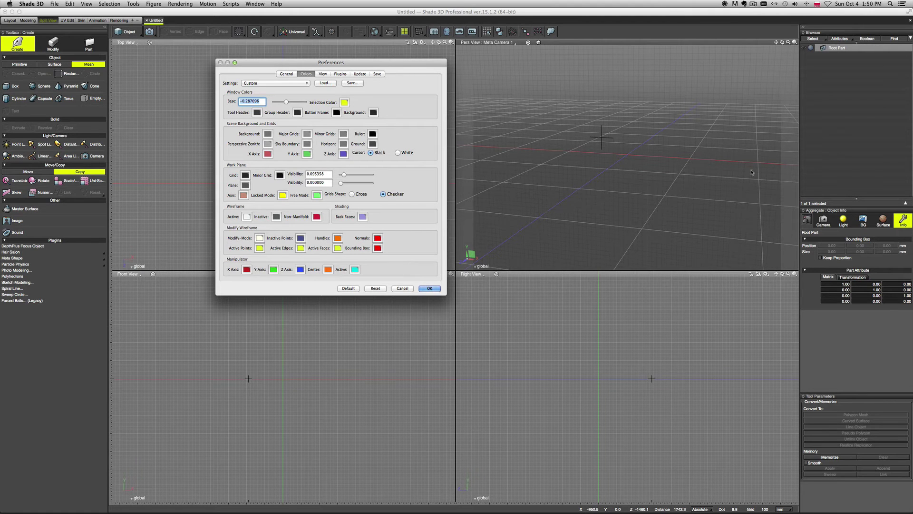
left_click(322, 73)
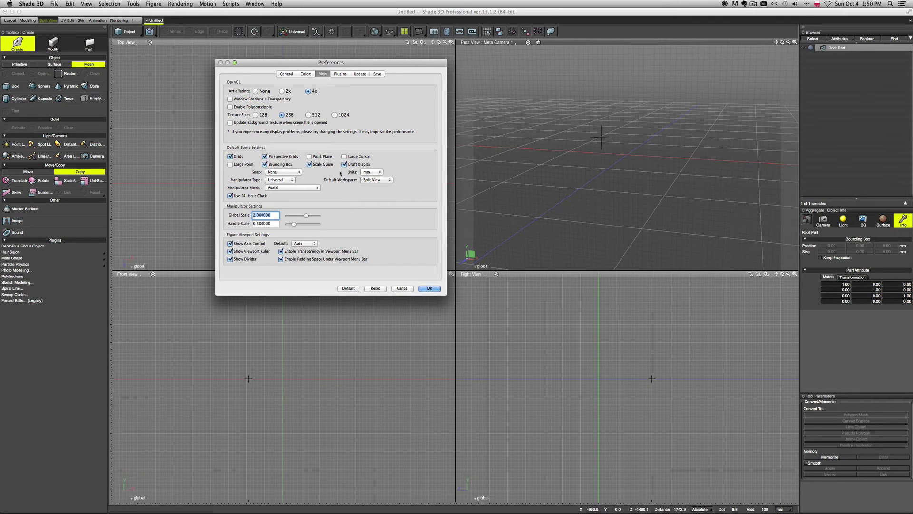
- Keep mm selected in the View tab's Units dropdown
left_click(371, 173)
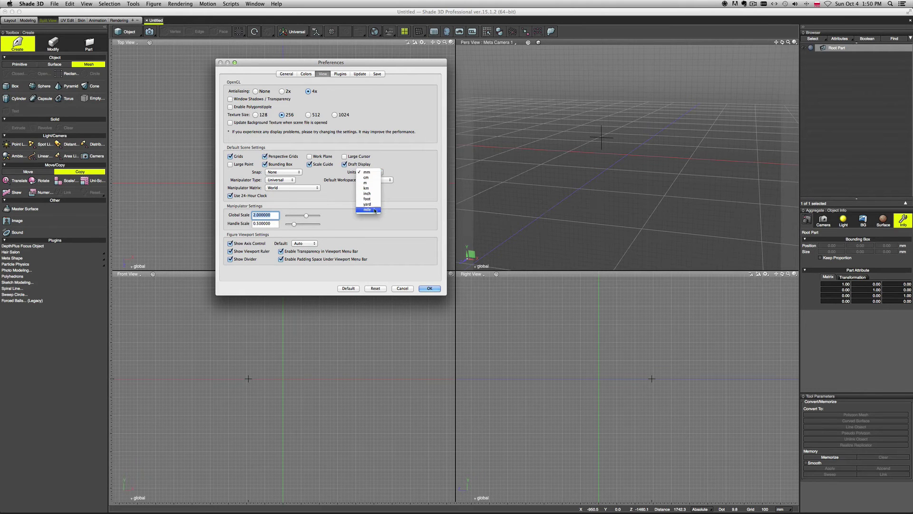
left_click(417, 168)
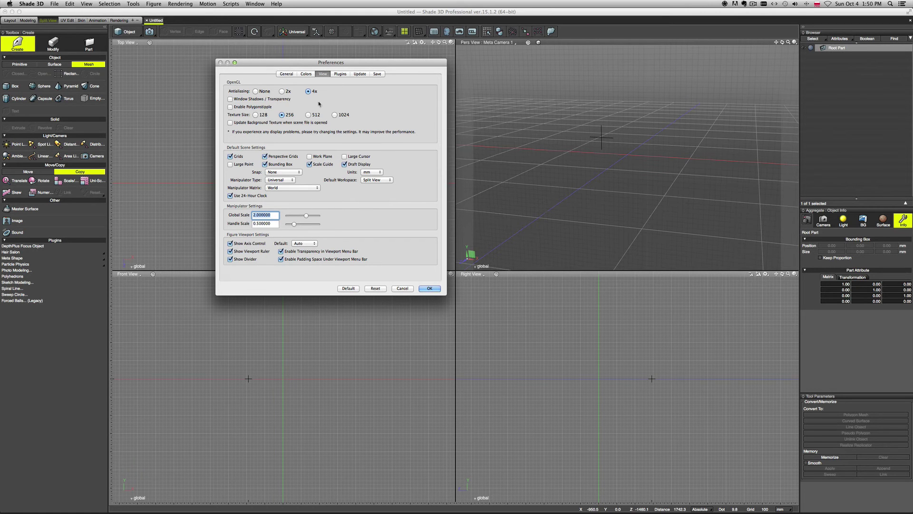
- Browse the Plugins, Update, Save and General tabs, then cancel Preferences
left_click(340, 75)
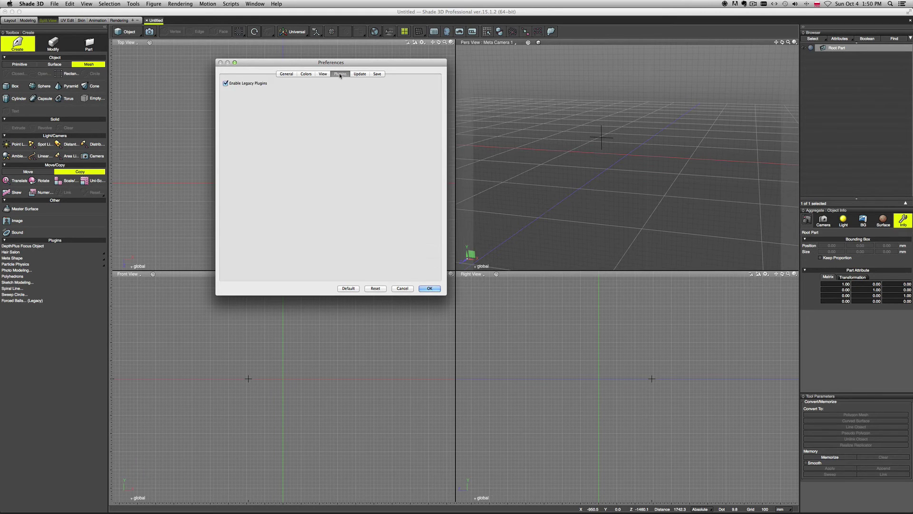
left_click(360, 75)
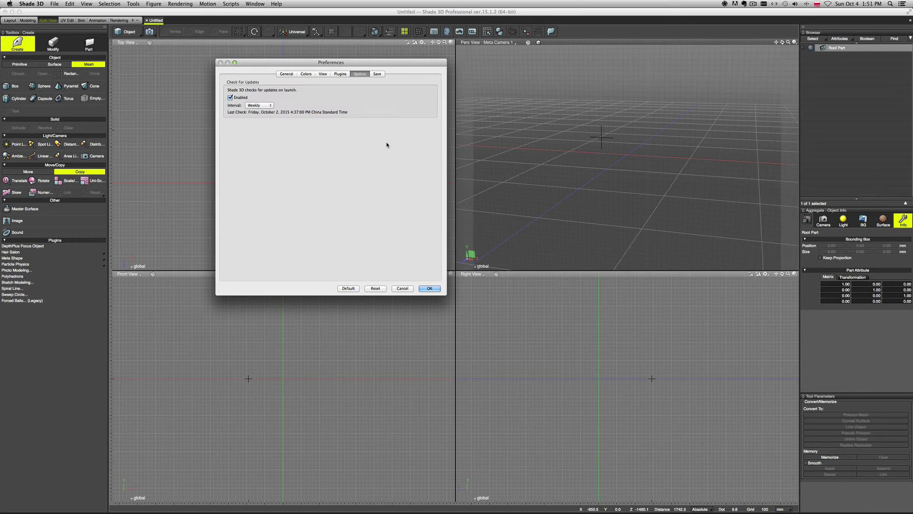
left_click(377, 74)
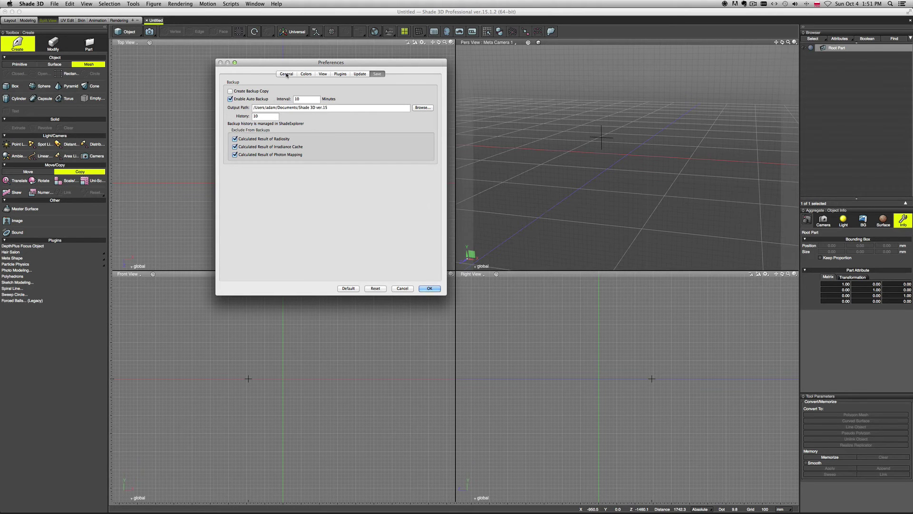
left_click(287, 75)
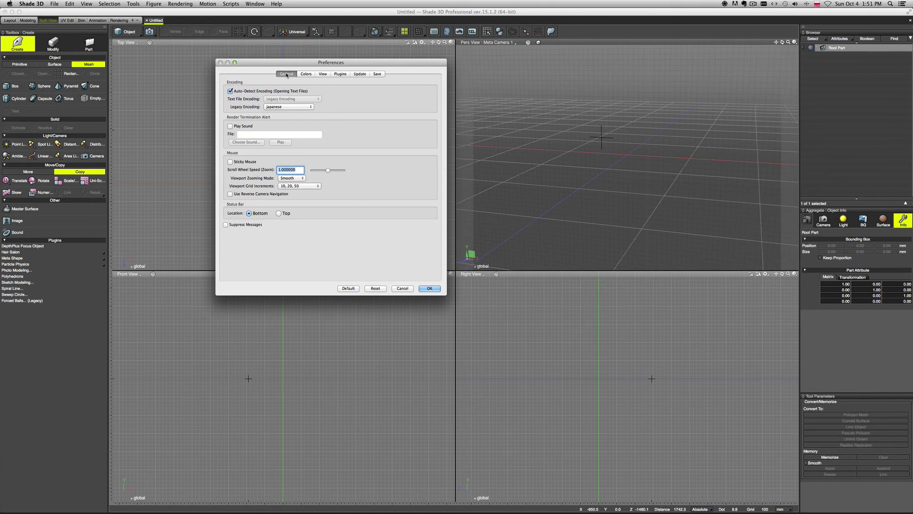
left_click(402, 289)
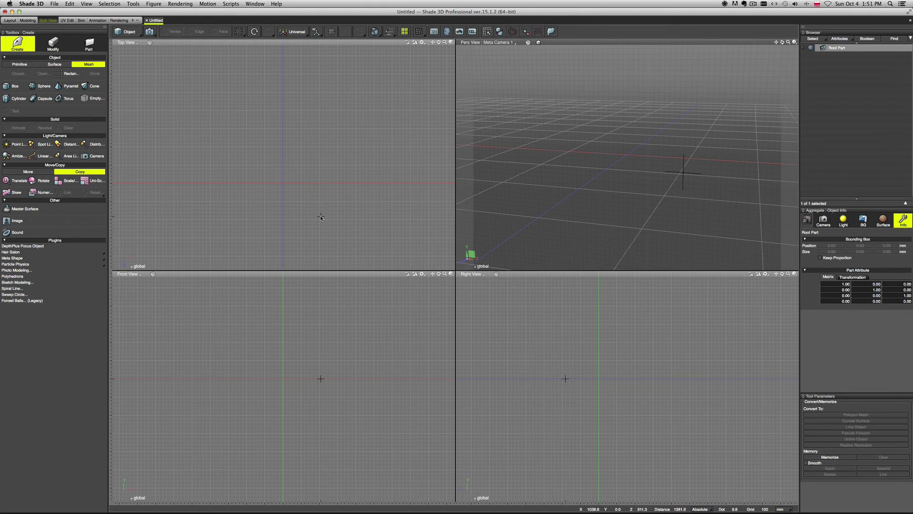
- Open the Shortcut window from the View menu
left_click(87, 4)
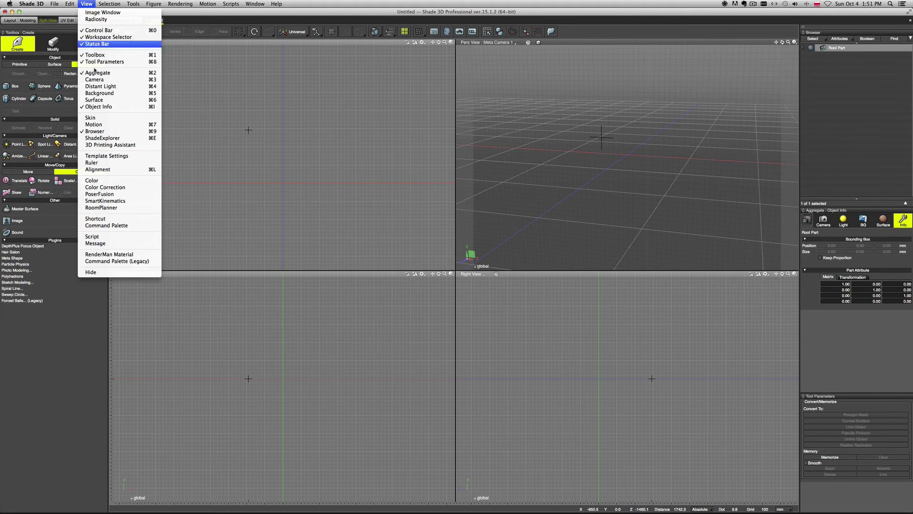
left_click(120, 220)
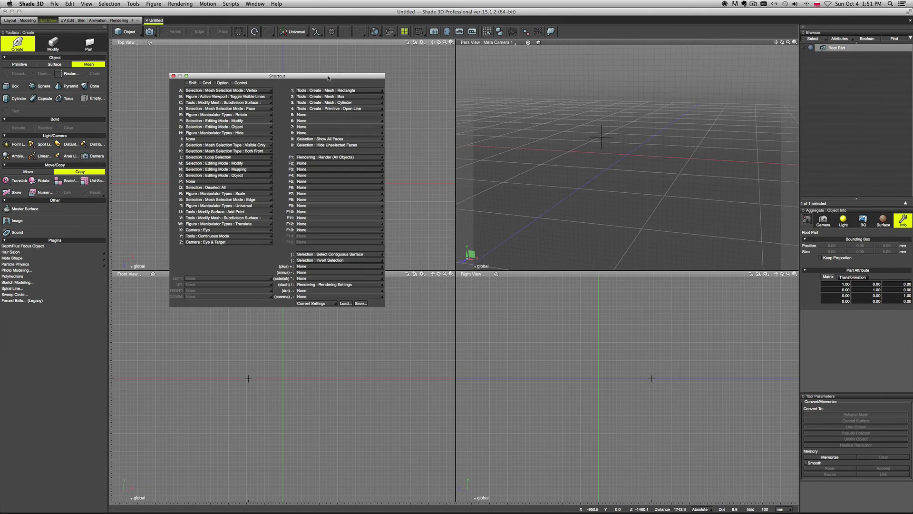
left_click_drag(328, 78, 371, 86)
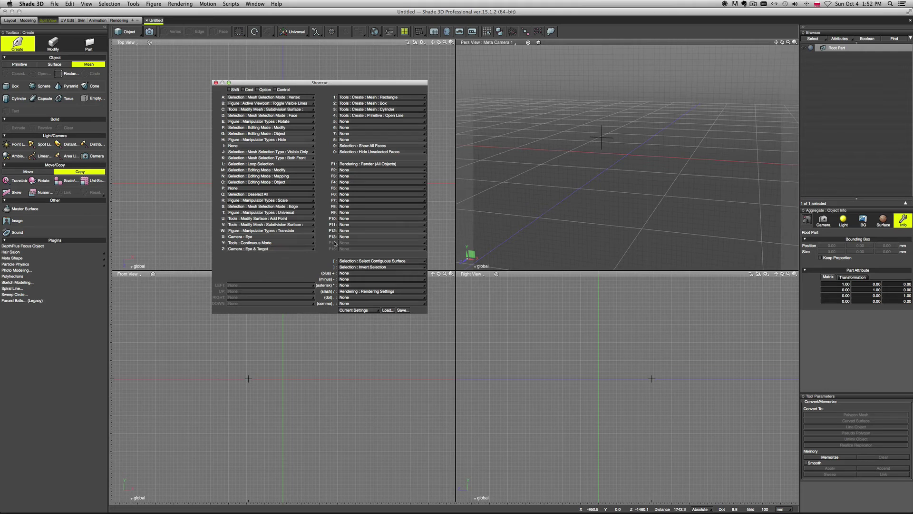
left_click(229, 91)
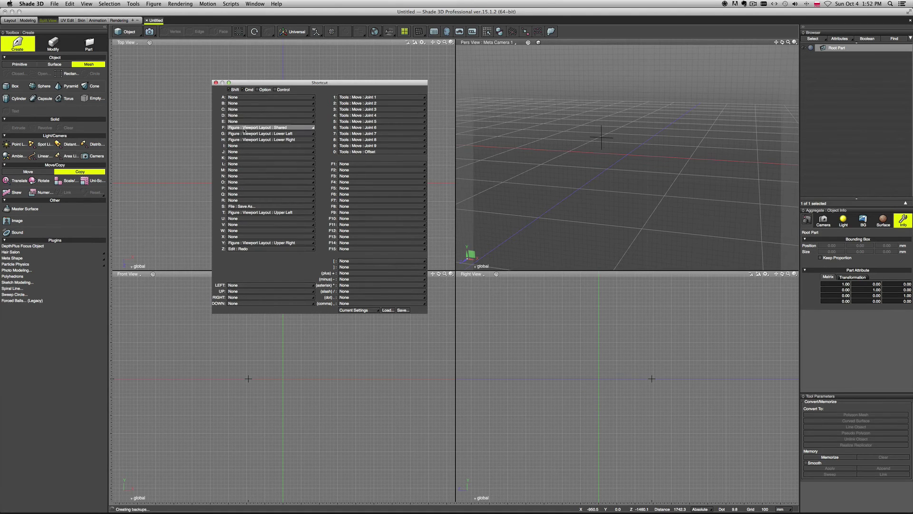
left_click(244, 90)
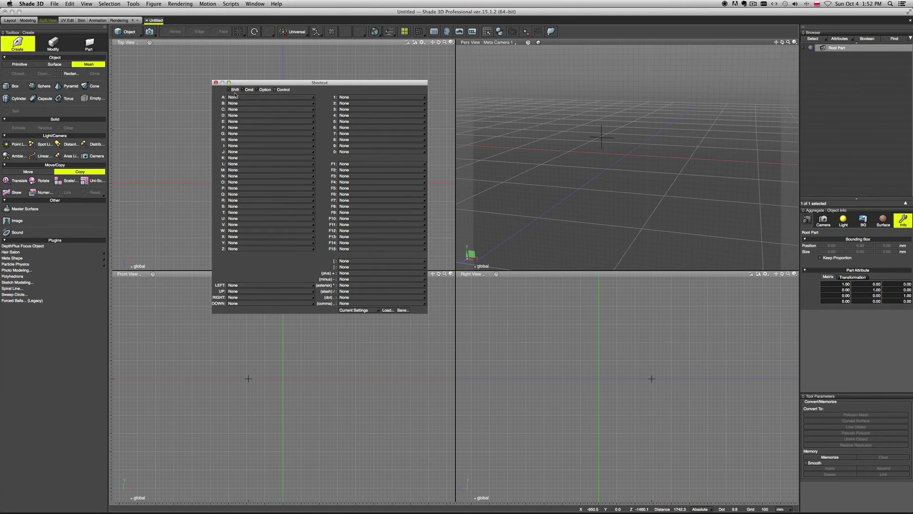
left_click(258, 90)
left_click(257, 90)
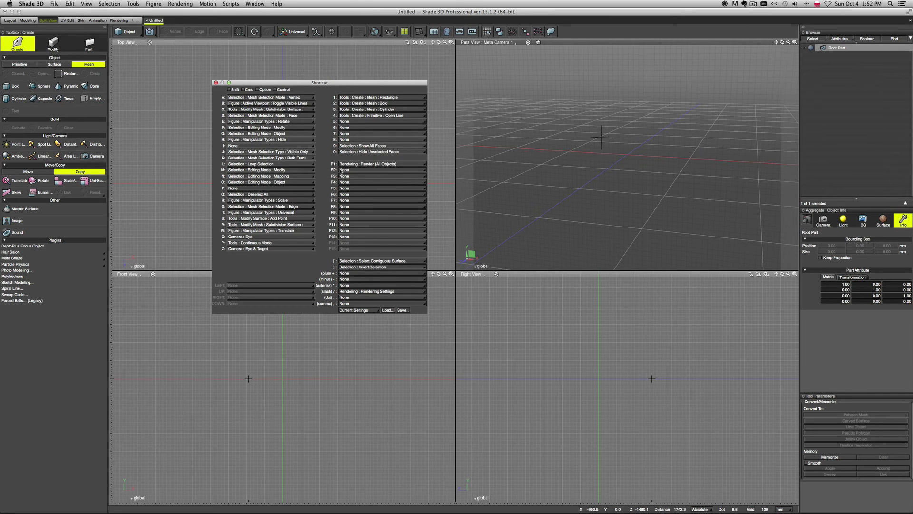
- Assign View > Ruler to the F2 shortcut
left_click(360, 171)
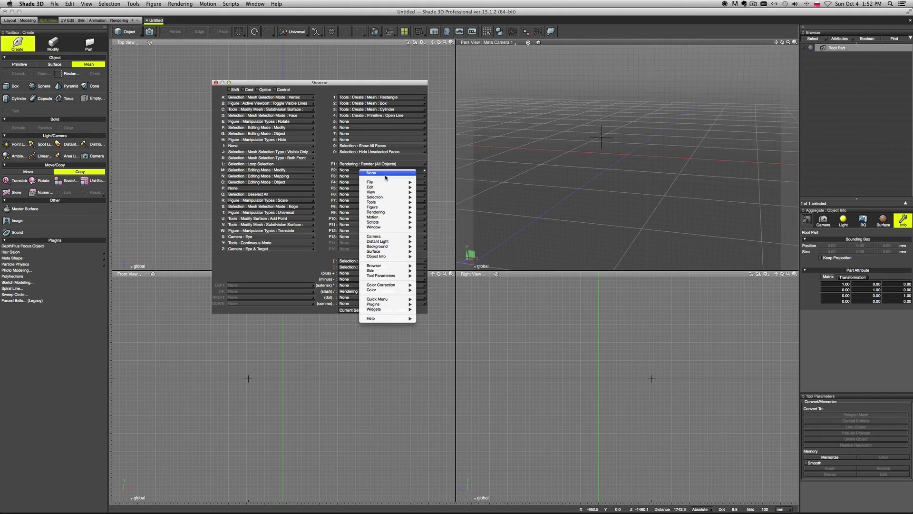
mouse_move(389, 183)
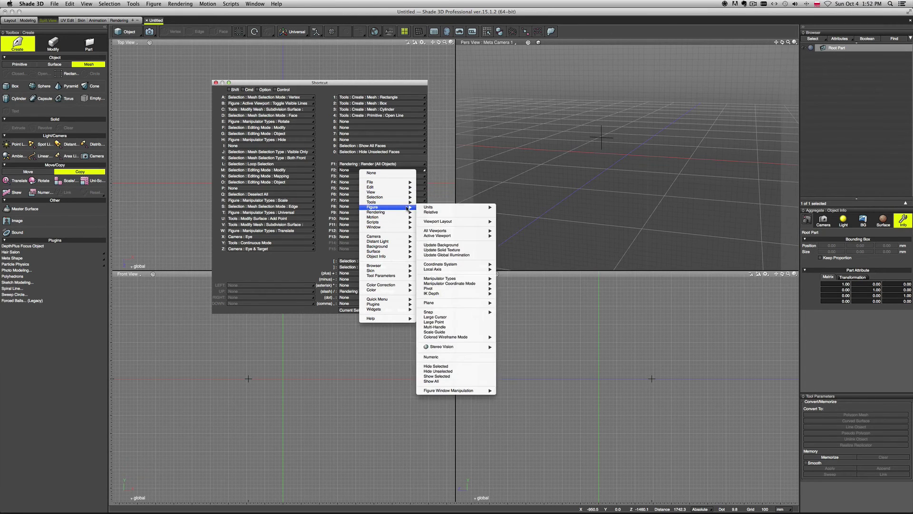
mouse_move(410, 222)
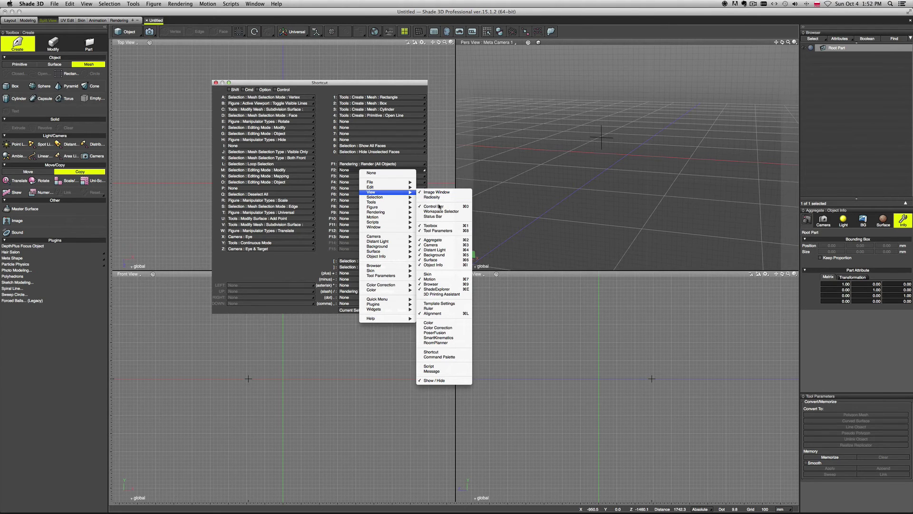
left_click(442, 309)
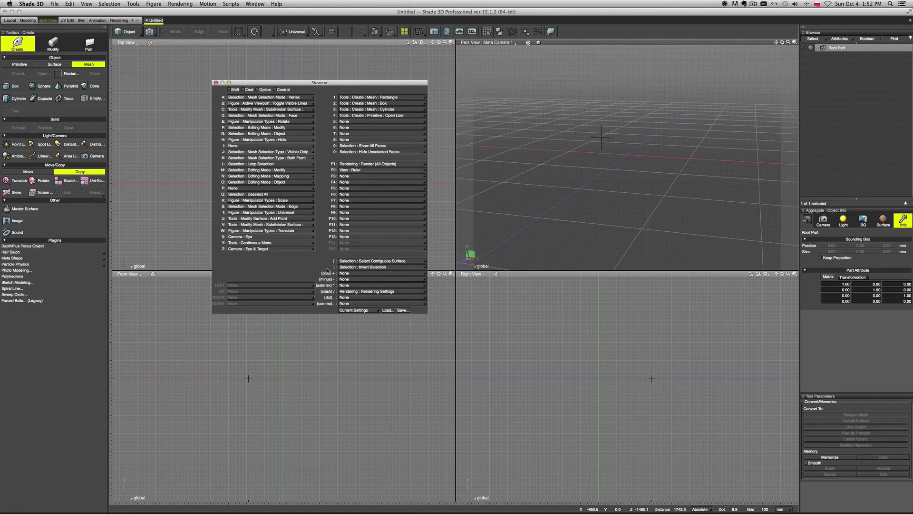
- Test F2 to show the Ruler in the Top View, close it, and reopen the Shortcut window
left_click(216, 82)
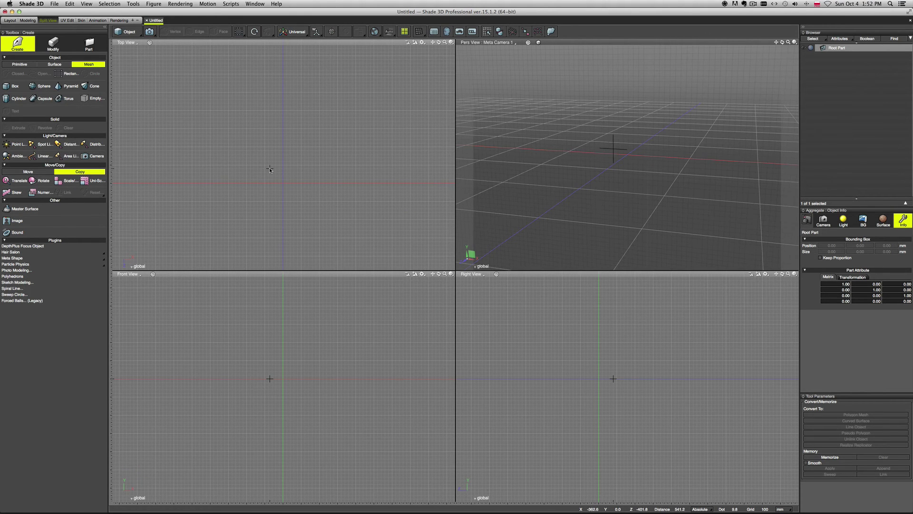
key("F2")
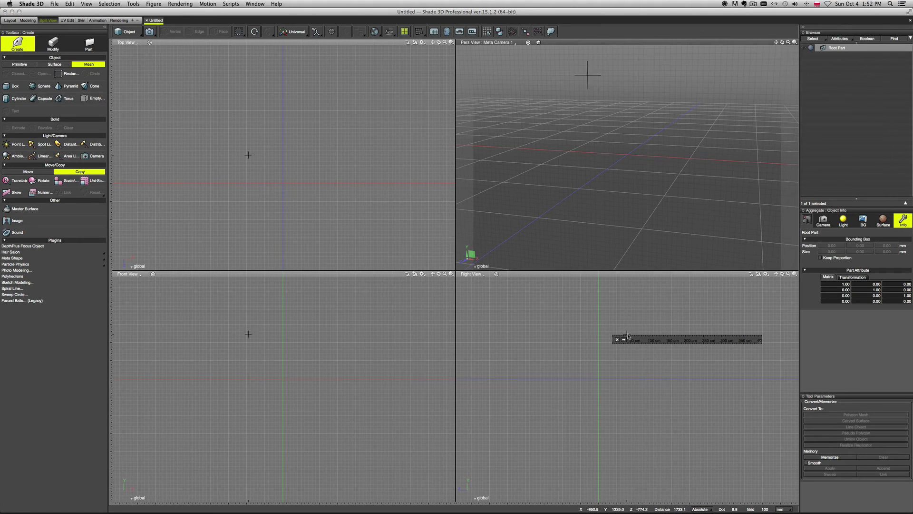
left_click_drag(635, 340, 267, 160)
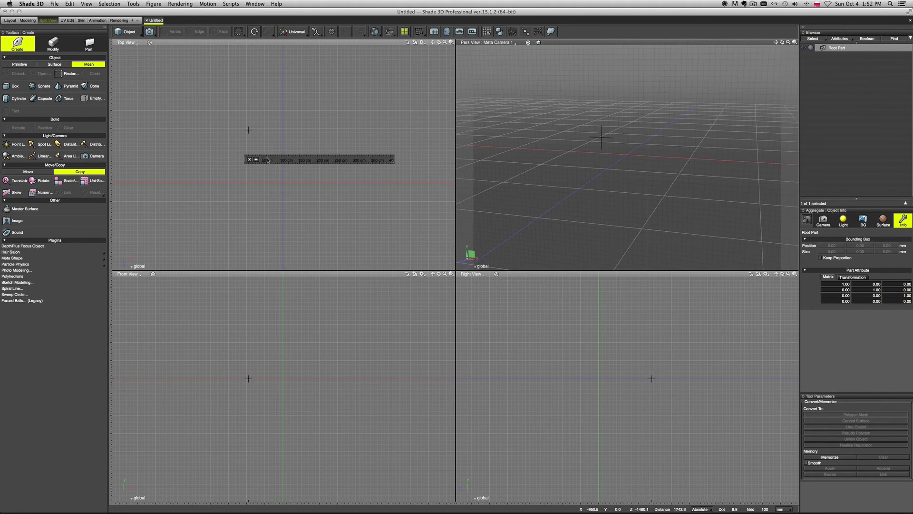
left_click(249, 160)
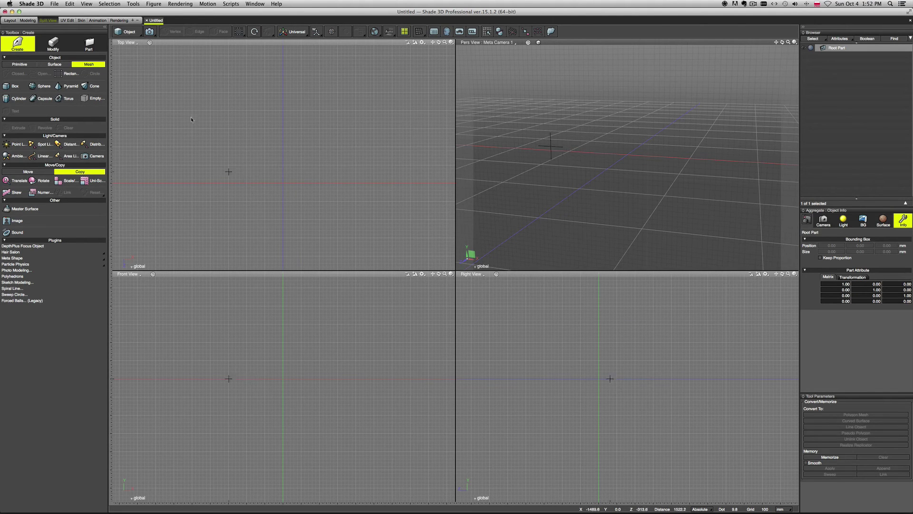
left_click(87, 4)
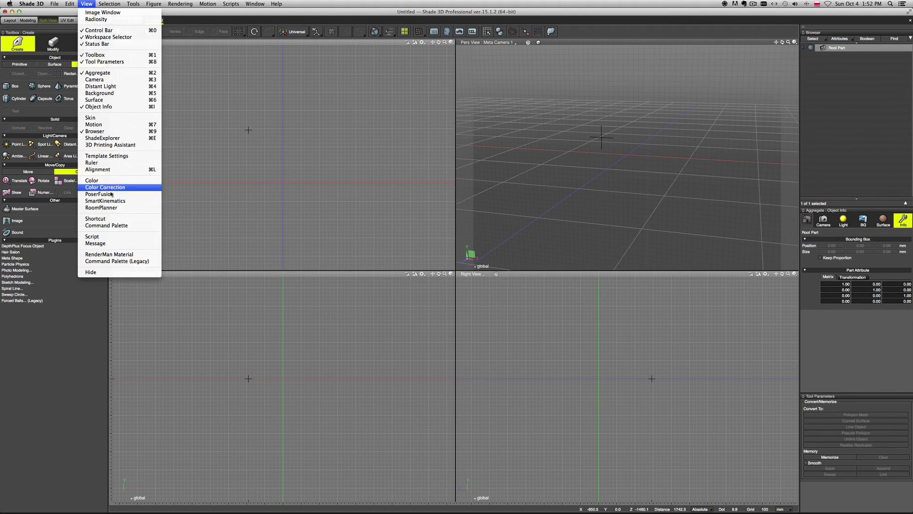
left_click(123, 220)
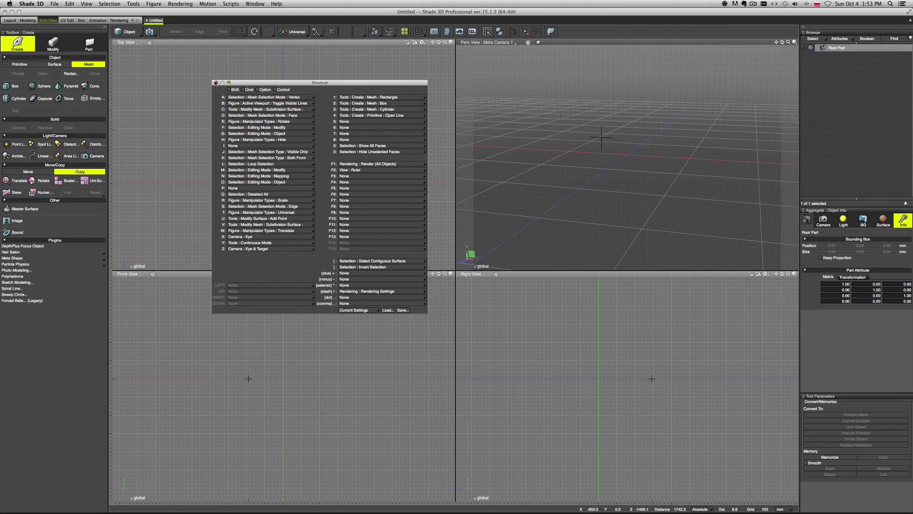
- Close the Shortcut window and switch the Toolbox to its Part tools
left_click(215, 83)
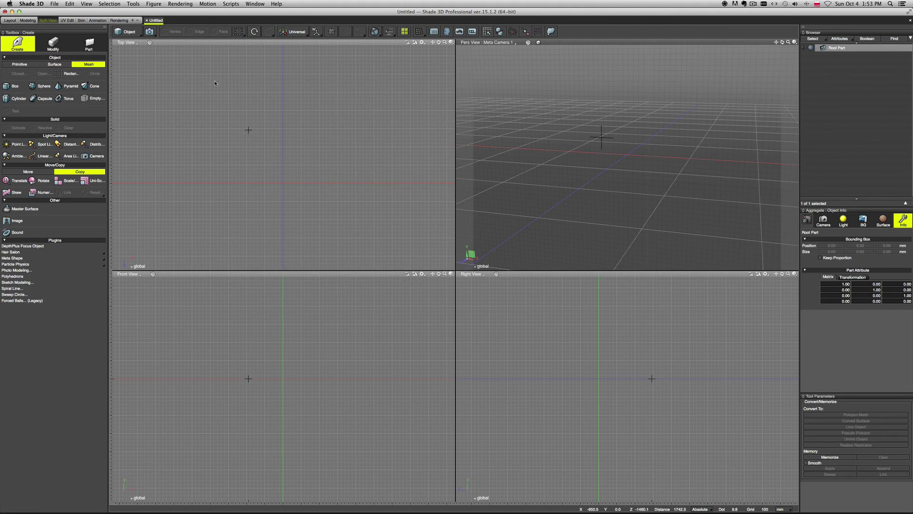
left_click(89, 45)
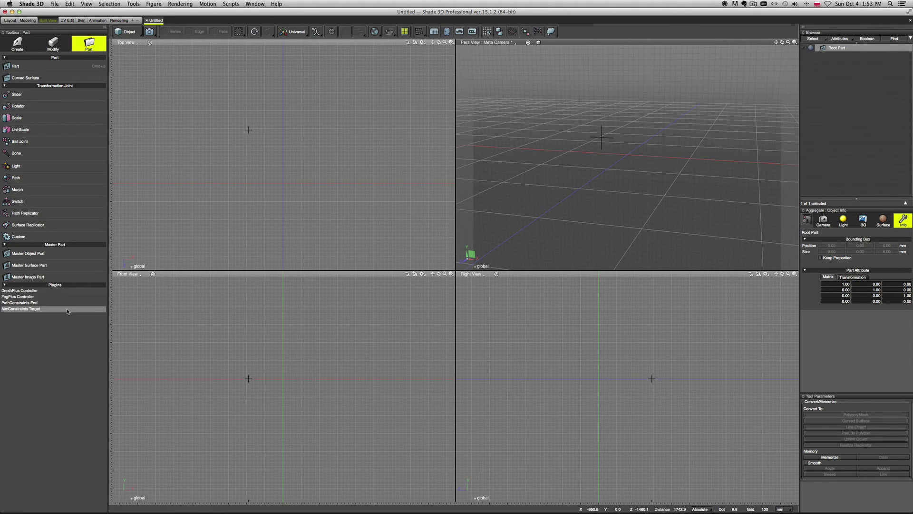
left_click(231, 4)
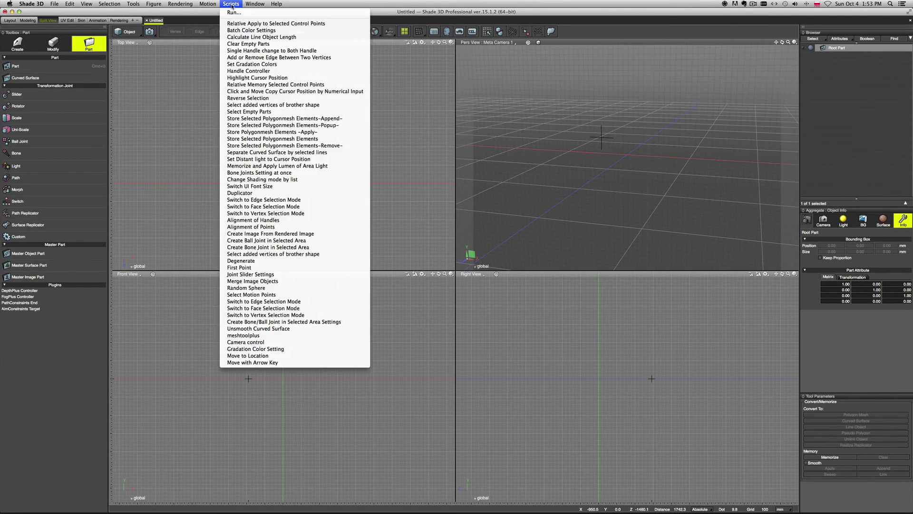
left_click(193, 220)
left_click_drag(194, 220, 248, 130)
left_click(230, 4)
left_click(229, 4)
- Browse the MarketPlace Scripts page and its menus in Firefox, then return to Shade 3D
left_click(333, 179)
left_click_drag(332, 179, 340, 181)
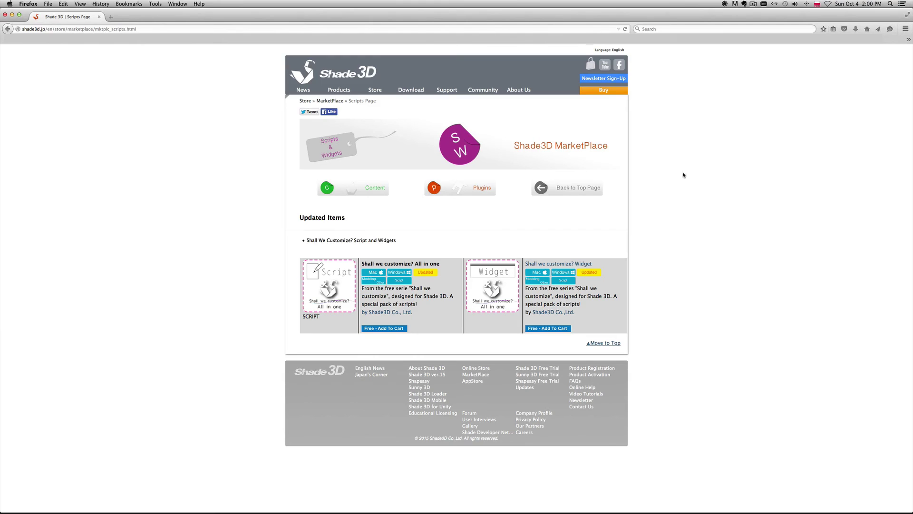
mouse_move(329, 88)
mouse_move(375, 90)
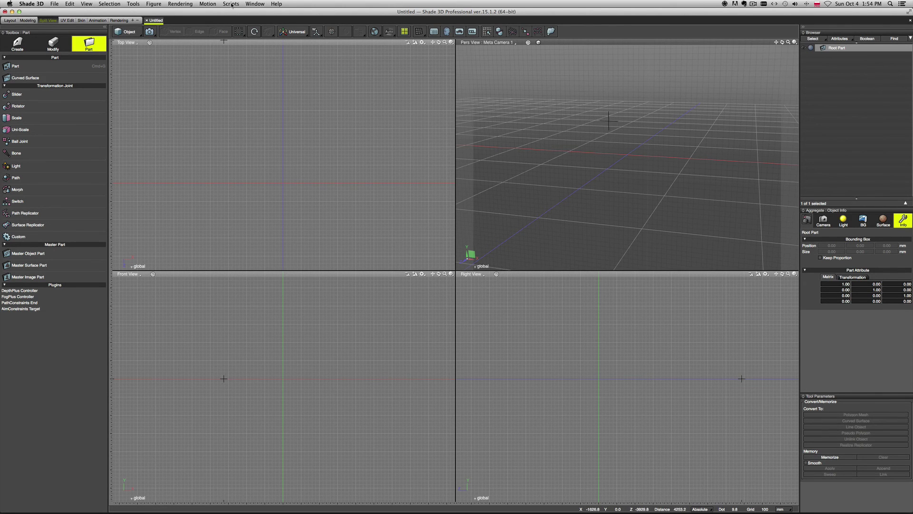
- Open the Command Palette from the View menu
left_click(86, 4)
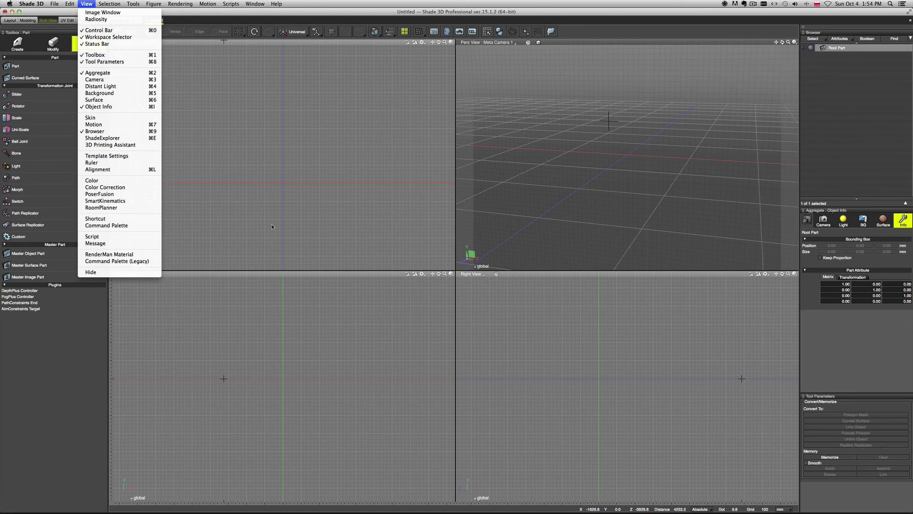
left_click(141, 227)
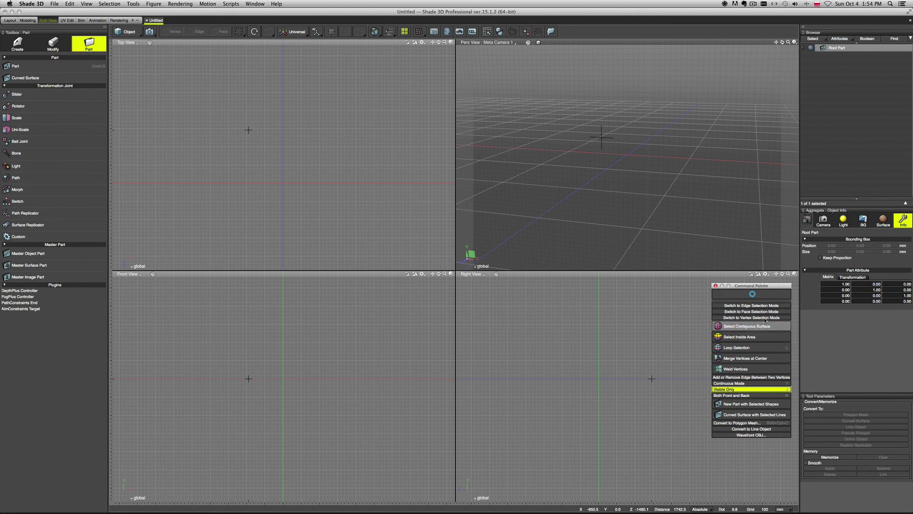
left_click(753, 294)
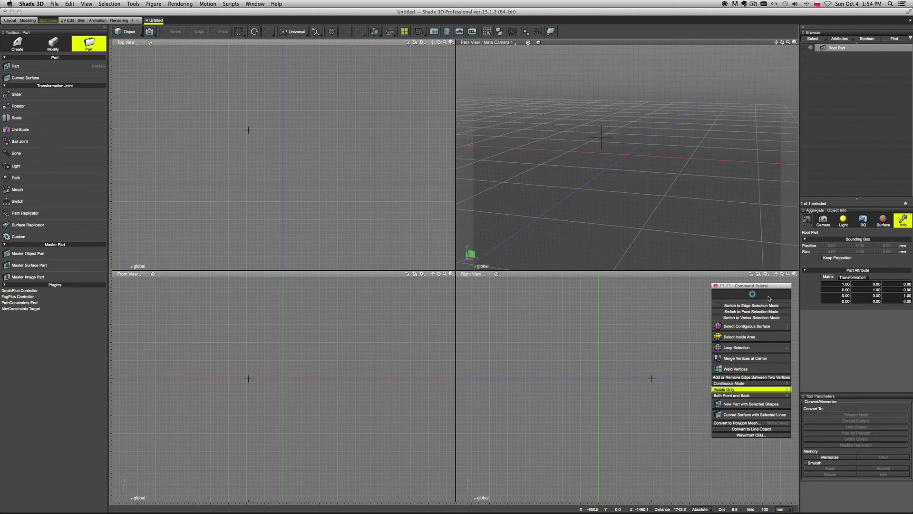
left_click(769, 297)
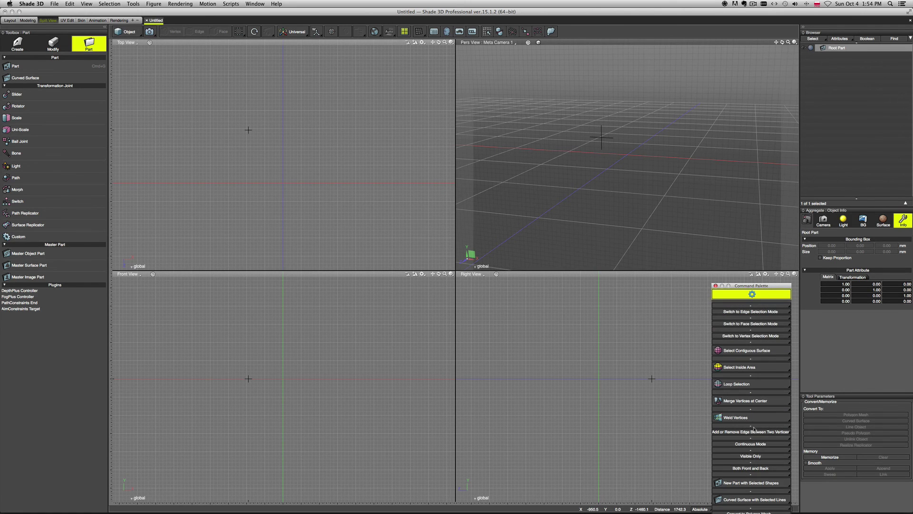
left_click(751, 307)
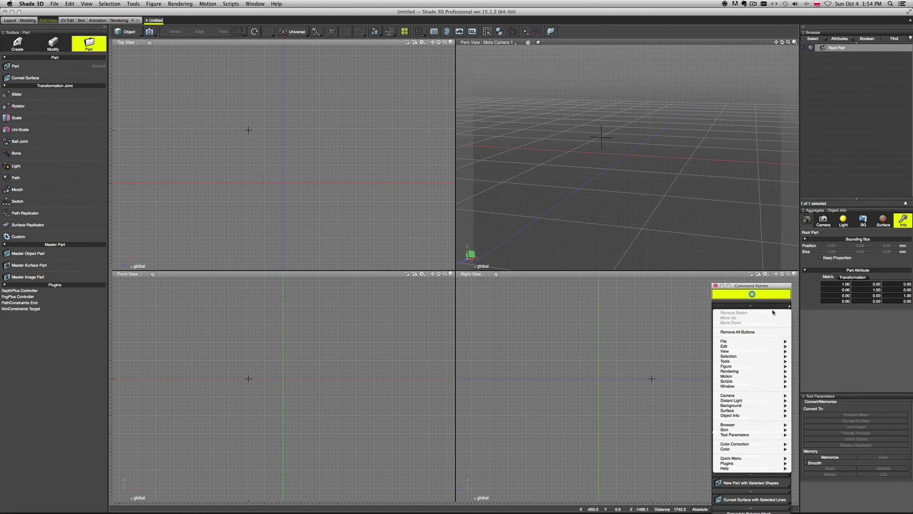
left_click(766, 295)
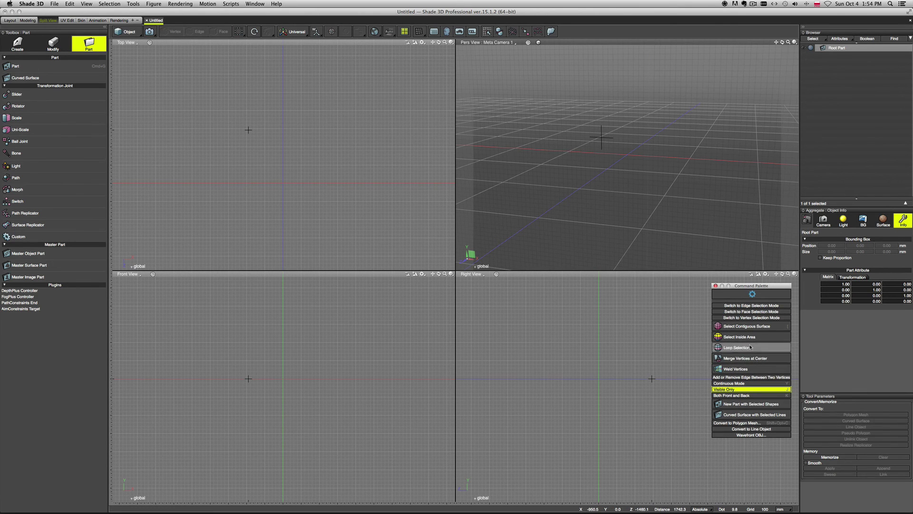
- Keep the Command Palette in the Right View and show Meta Camera 1's camera settings
left_click_drag(770, 286, 423, 60)
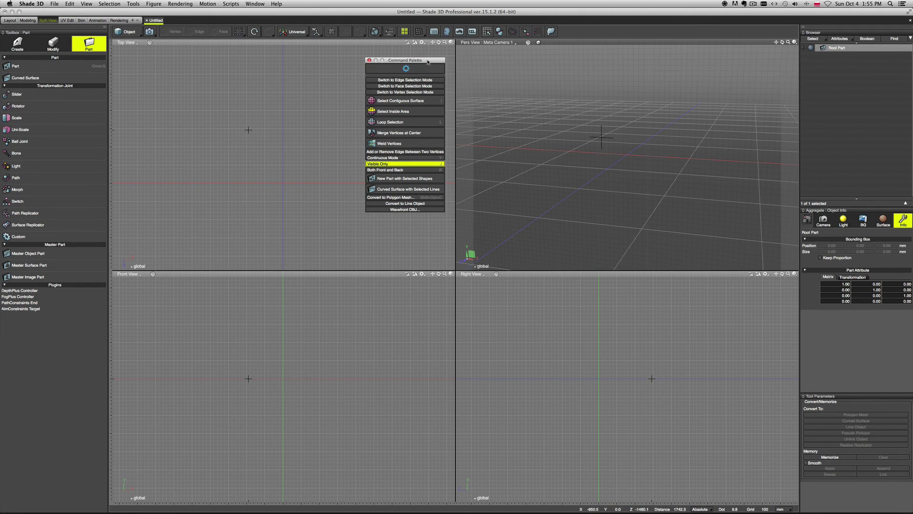
left_click_drag(428, 62, 773, 286)
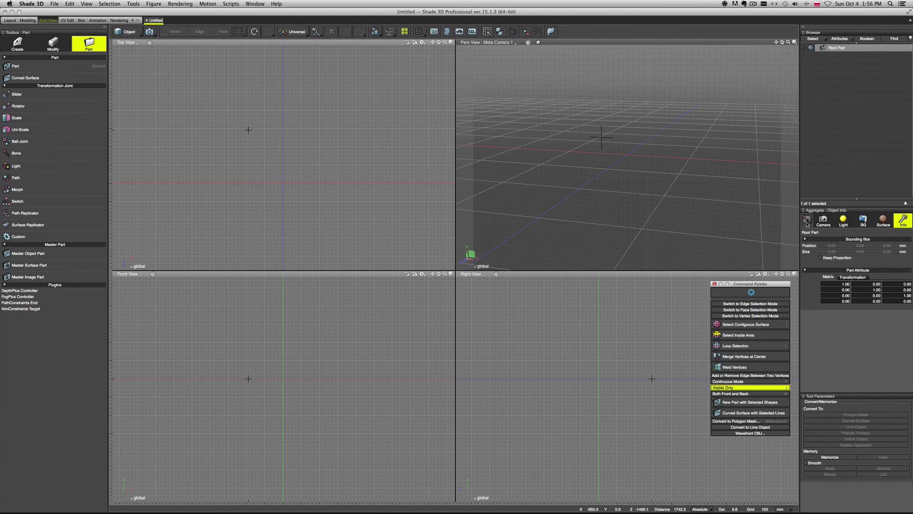
left_click(823, 221)
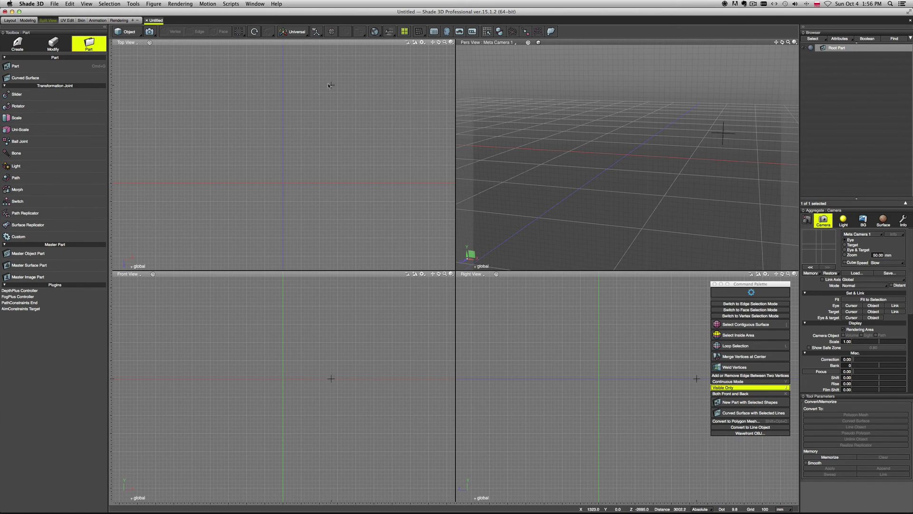
- Run the Camera control script from the Scripts menu
left_click(231, 4)
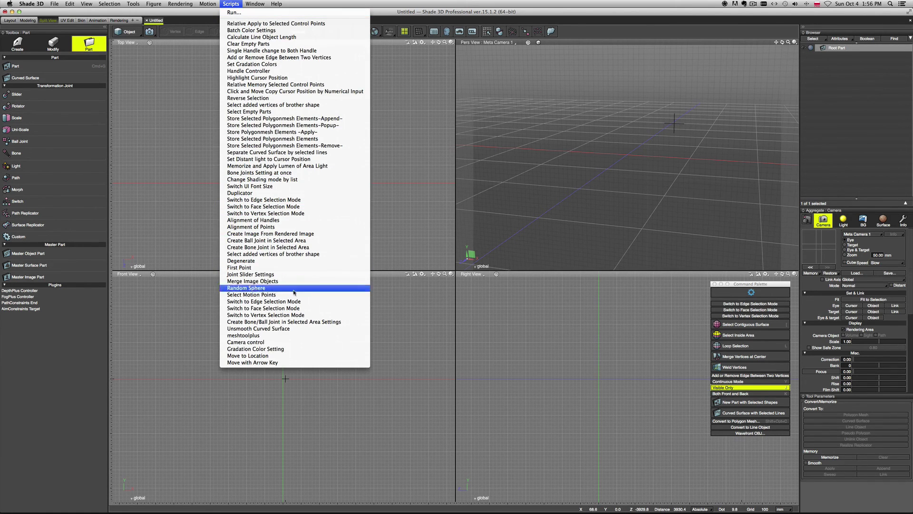
left_click(282, 343)
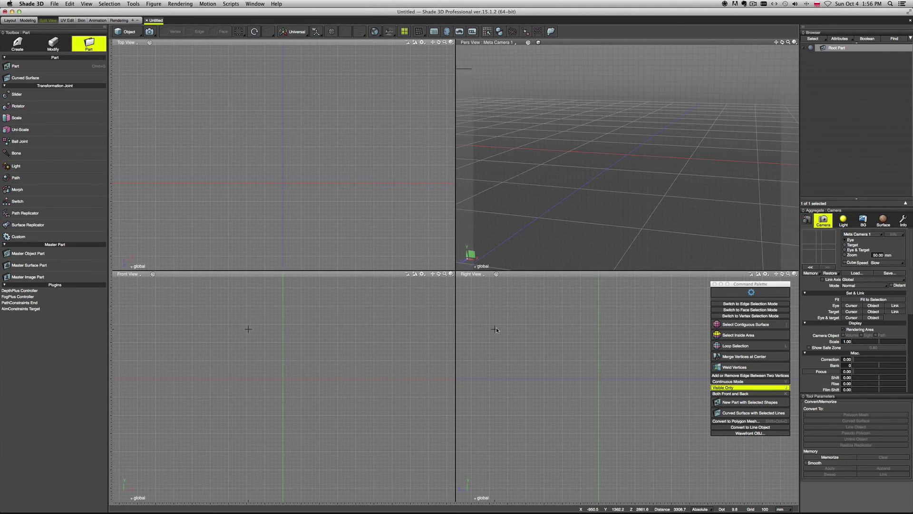